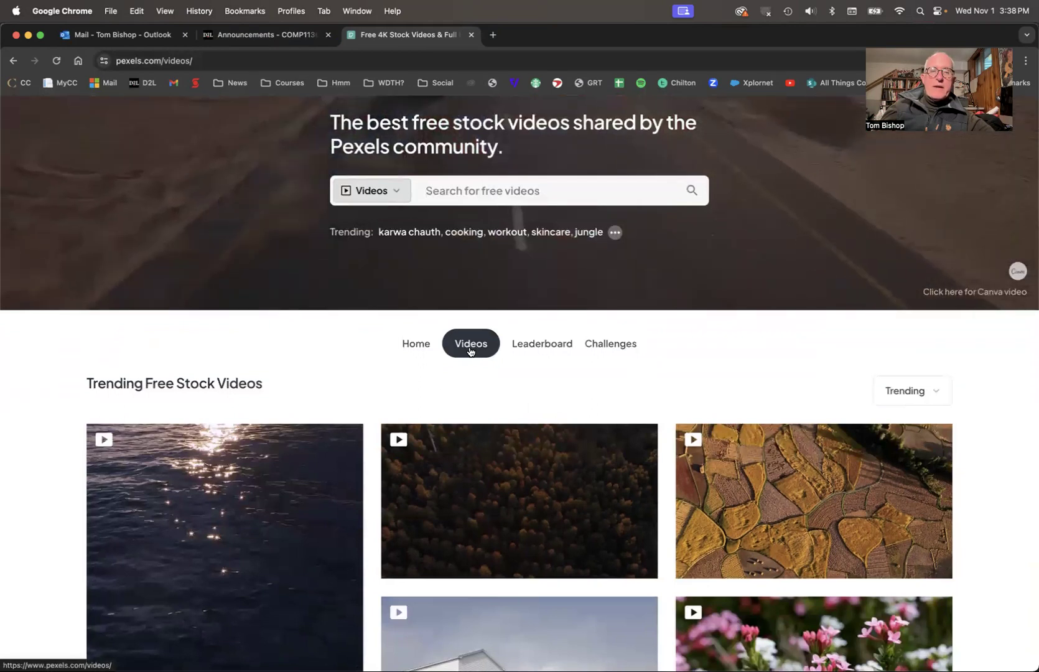
Browse the trending free stock videos on Pexels
{"action": "scroll", "coordinate": [481, 465], "scroll_direction": "down", "scroll_amount": 3}
{"action": "scroll", "coordinate": [481, 465], "scroll_direction": "down", "scroll_amount": 10}
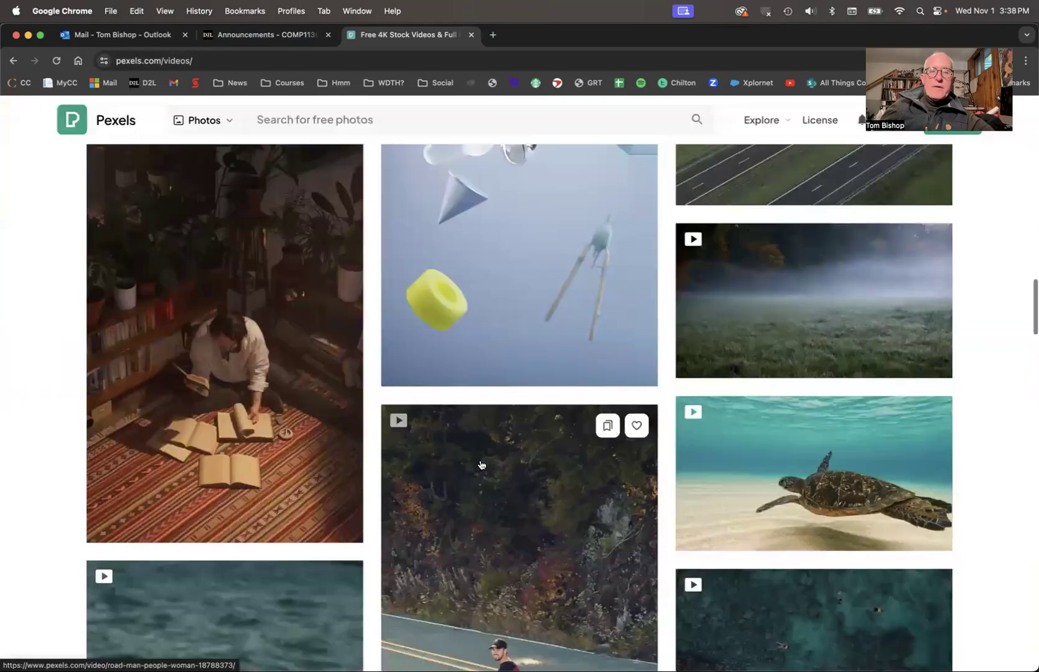
{"action": "scroll", "coordinate": [481, 464], "scroll_direction": "down", "scroll_amount": 1}
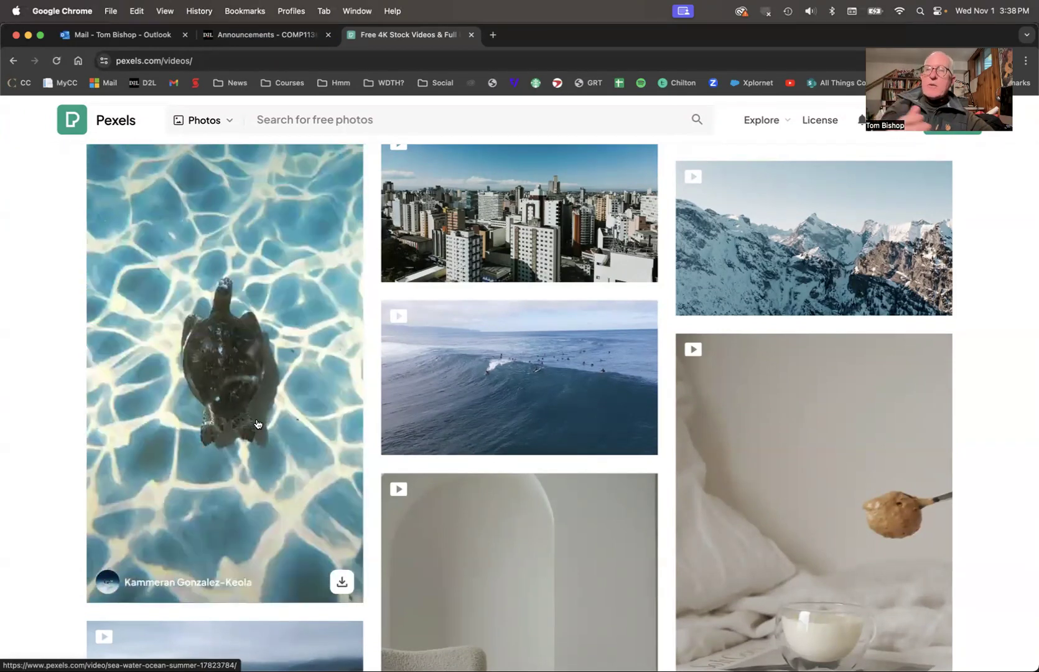
Switch to After Effects and create a new composition from the couple_swimming_under_the_sea (Original) MP4 footage in the P3 After Effects folder
{"action": "key", "text": "super+Tab"}
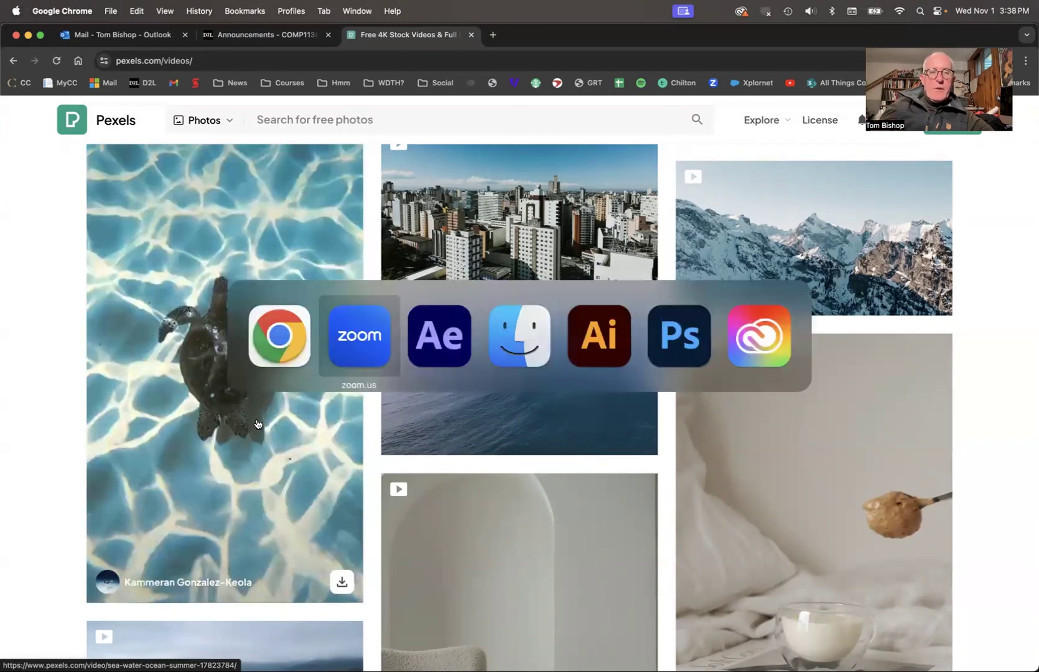
{"action": "key", "text": "super+Tab"}
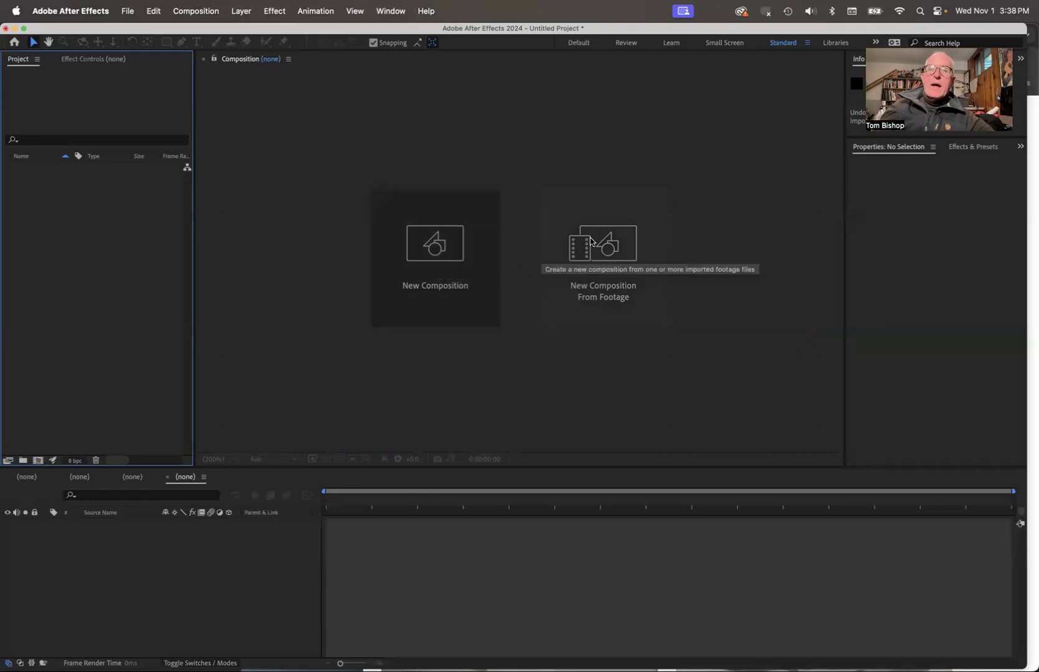
{"action": "left_click", "coordinate": [625, 244]}
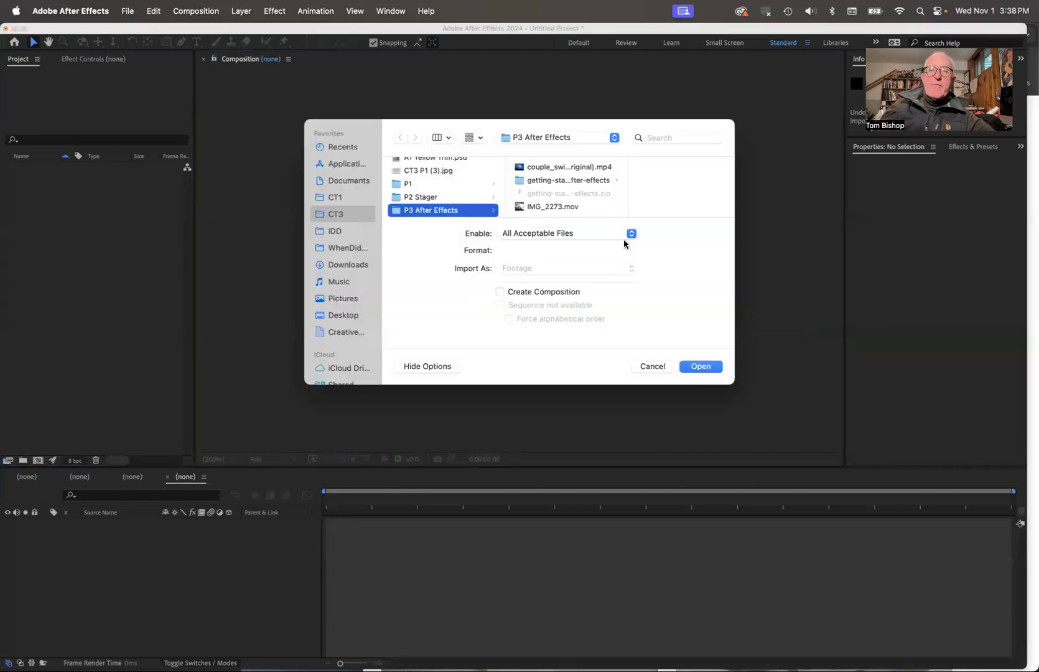
{"action": "left_click", "coordinate": [551, 167]}
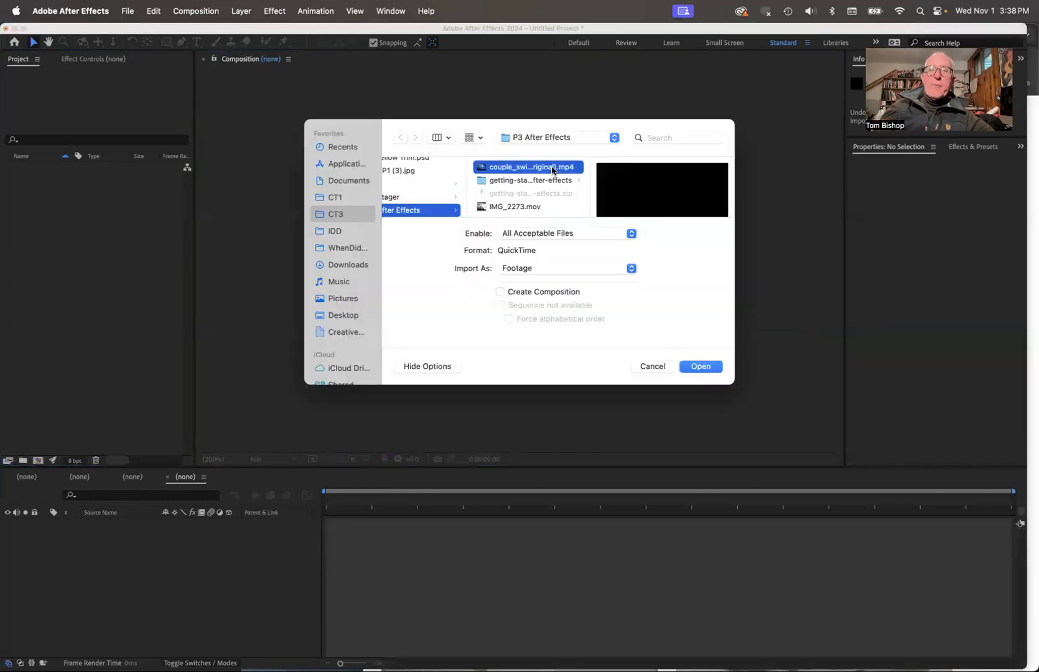
{"action": "left_click", "coordinate": [702, 366]}
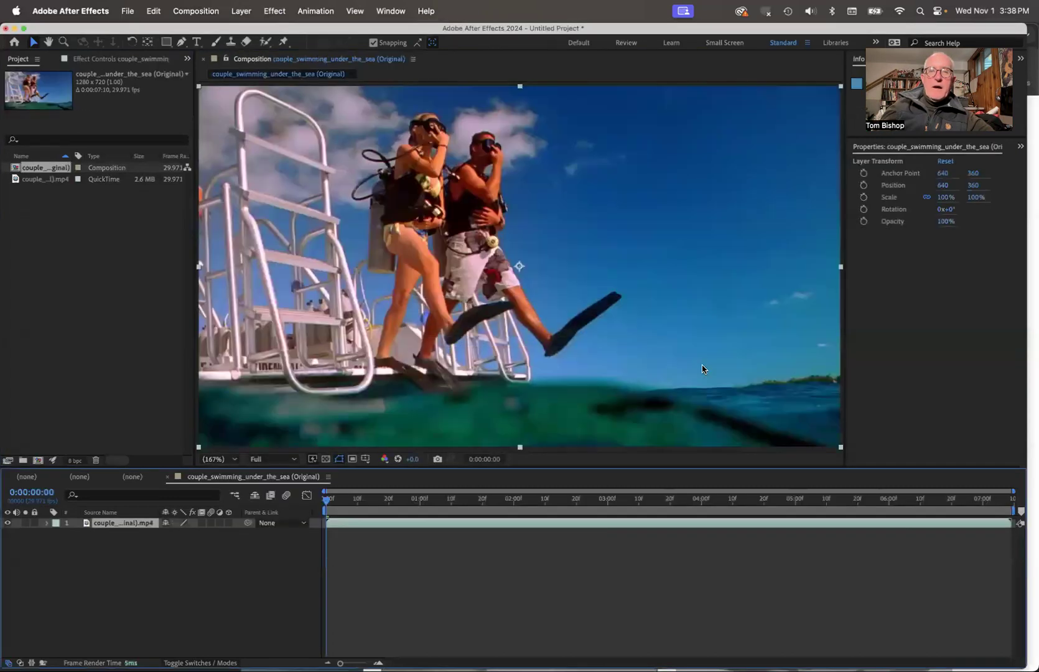
Preview the diving footage and return the playhead to the start of the timeline
{"action": "key", "text": "space"}
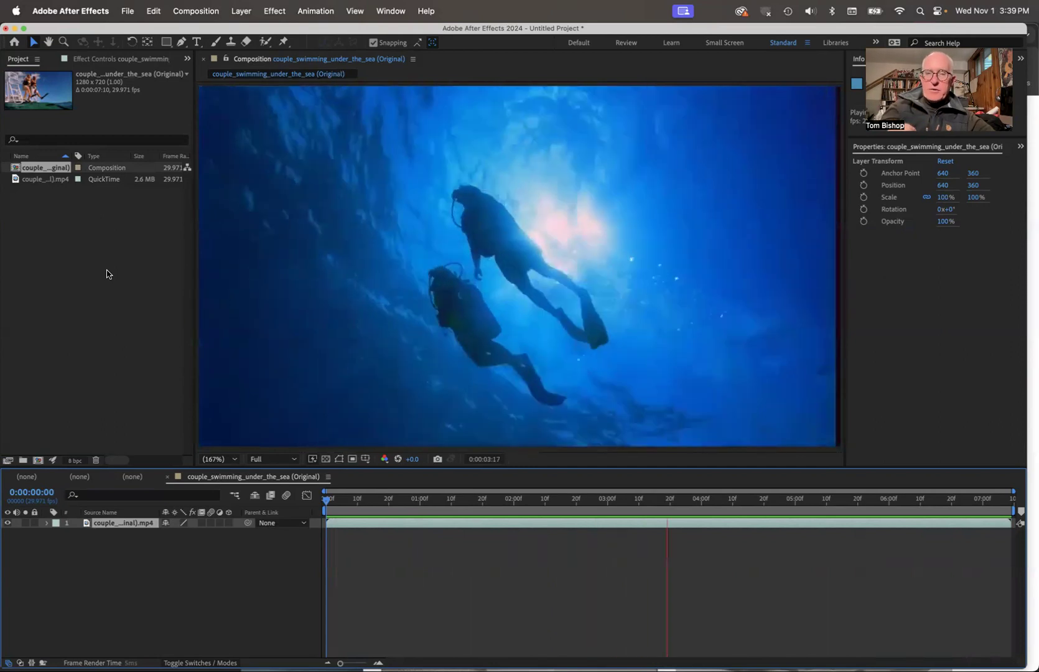
{"action": "key", "text": "space"}
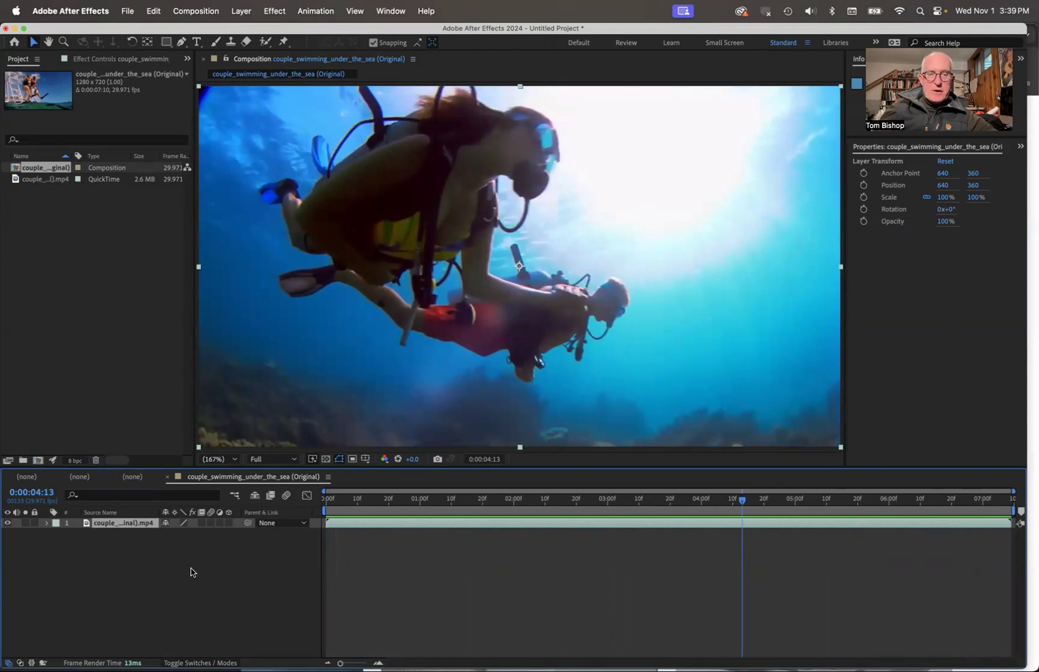
{"action": "left_click_drag", "start_coordinate": [743, 501], "coordinate": [306, 525]}
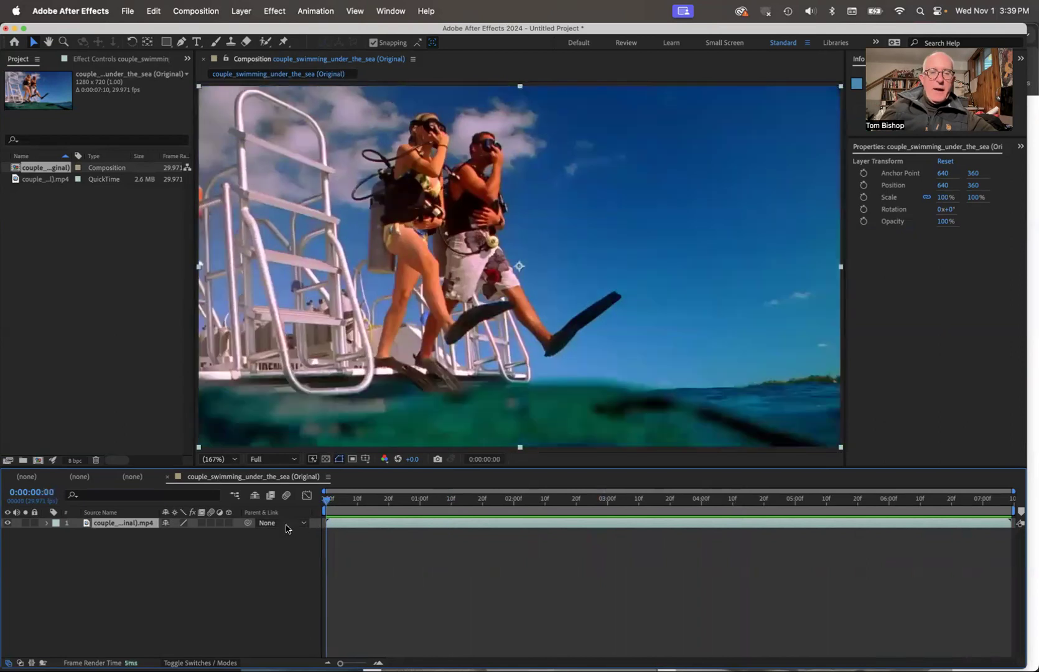
Draw a rectangle shape layer covering the whole frame, keep its 34B2DB blue fill and set its opacity to 60%
{"action": "left_click", "coordinate": [166, 556]}
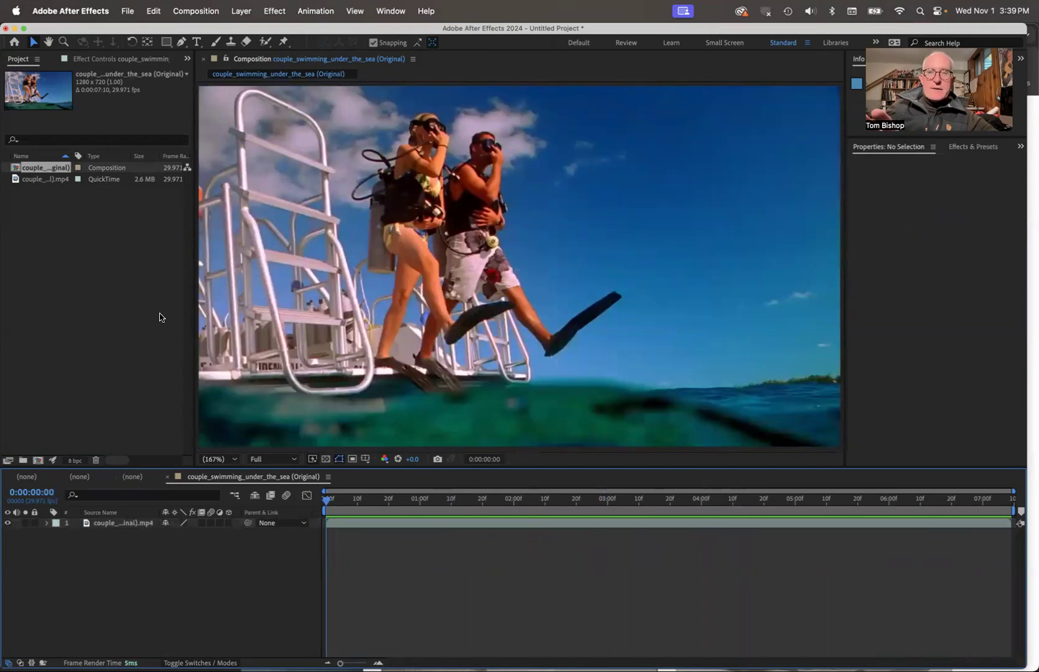
{"action": "left_click", "coordinate": [166, 42]}
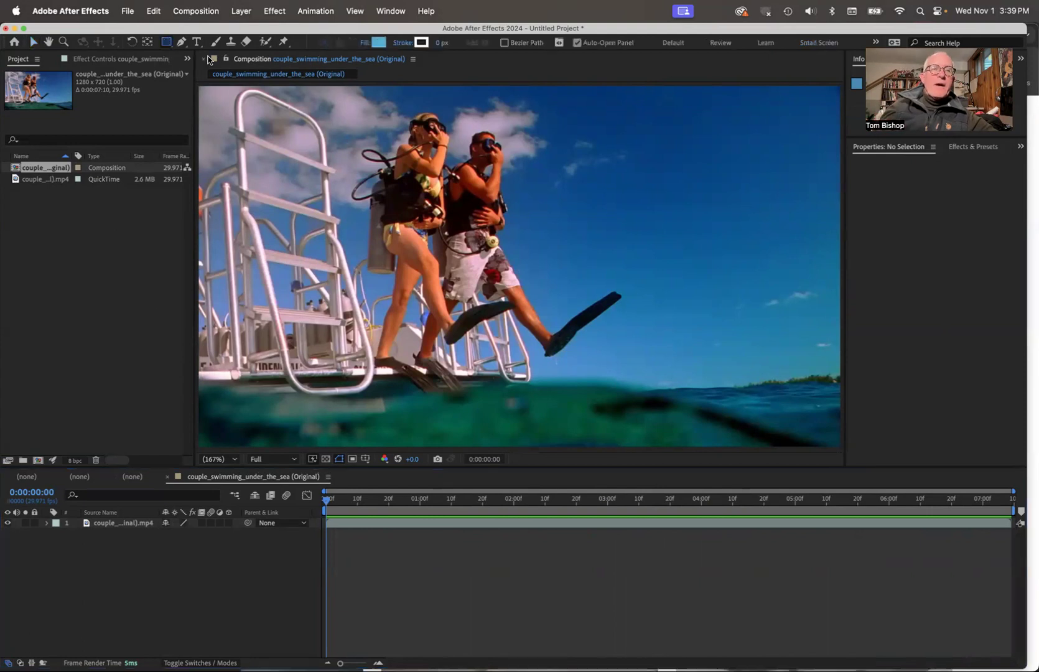
{"action": "mouse_move", "coordinate": [197, 86]}
{"action": "left_mouse_down"}
{"action": "mouse_move", "coordinate": [664, 360]}
{"action": "mouse_move", "coordinate": [839, 432]}
{"action": "mouse_move", "coordinate": [854, 468]}
{"action": "left_mouse_up"}
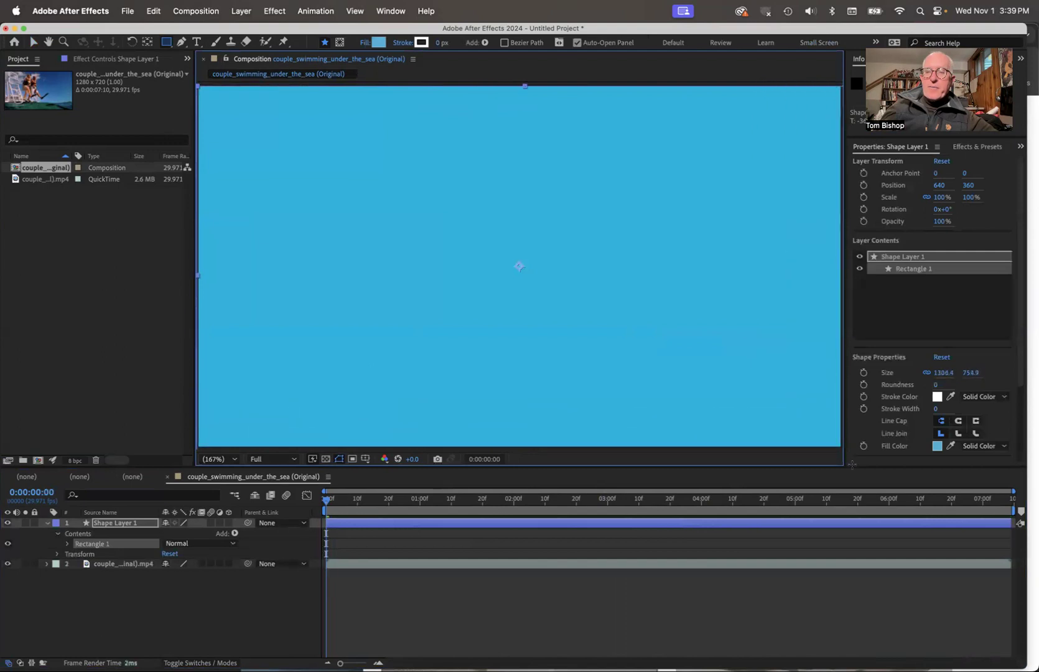
{"action": "left_click", "coordinate": [377, 43]}
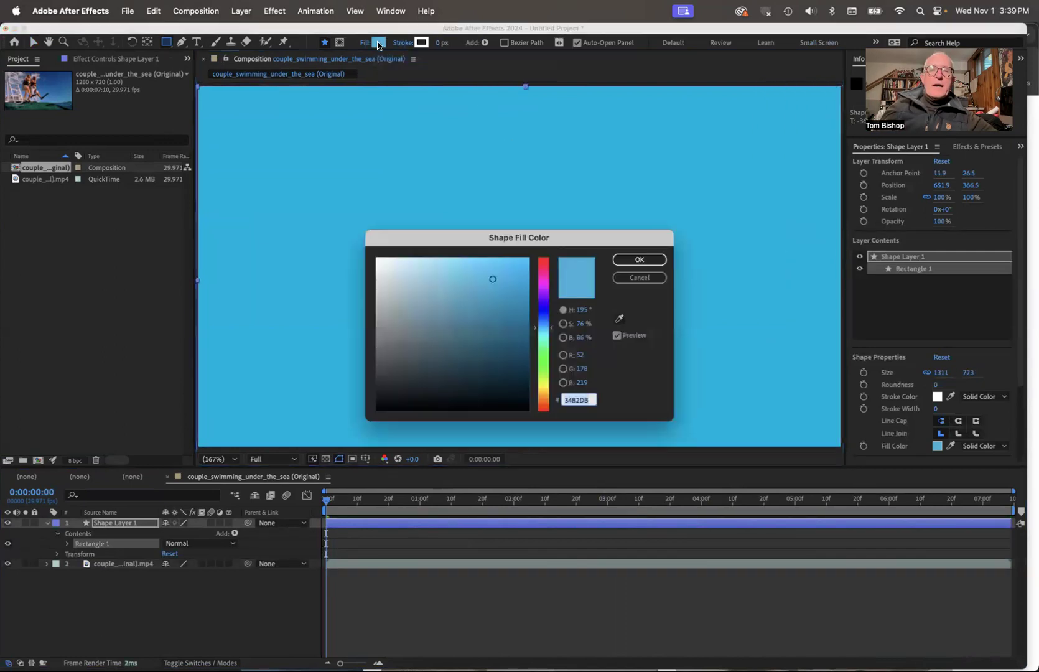
{"action": "left_click", "coordinate": [652, 259]}
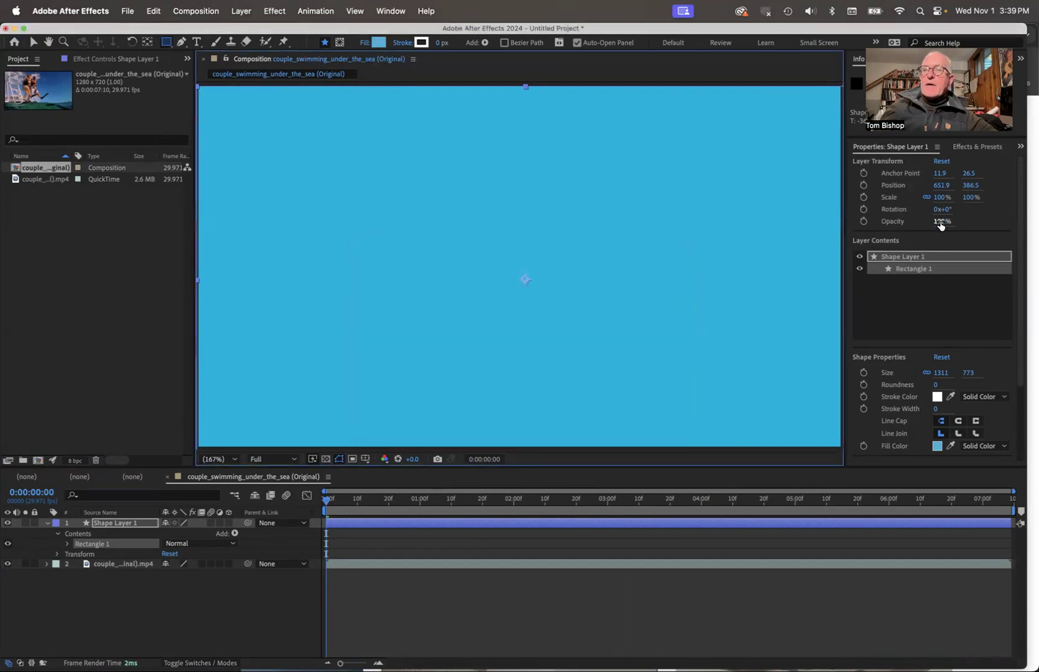
{"action": "left_click_drag", "start_coordinate": [941, 224], "coordinate": [919, 226]}
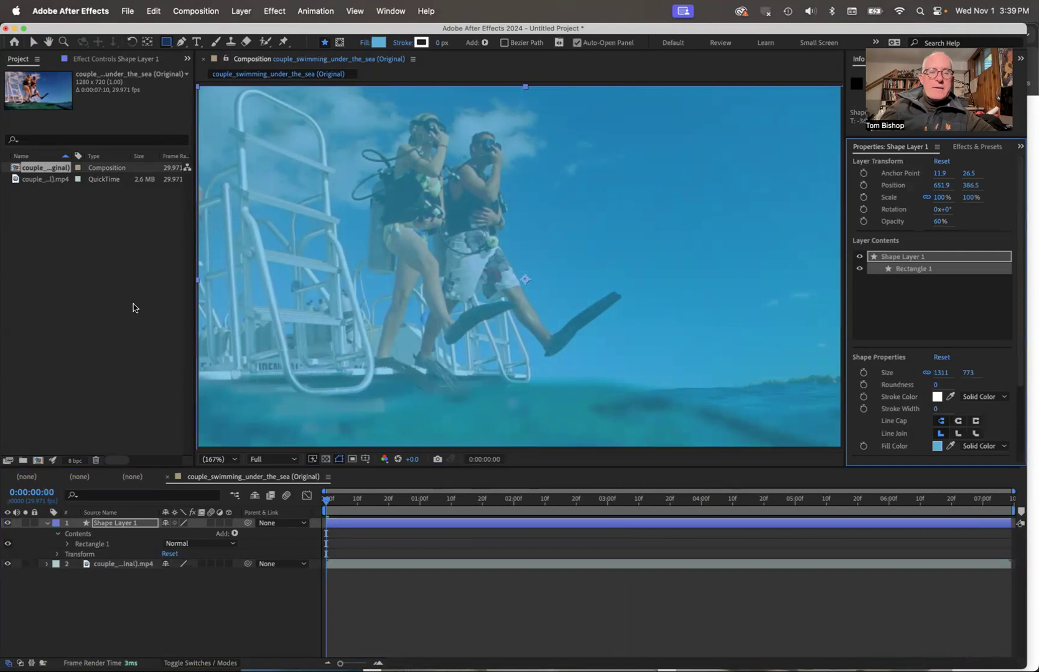
Preview the composition with the blue overlay on the diving footage
{"action": "key", "text": "space"}
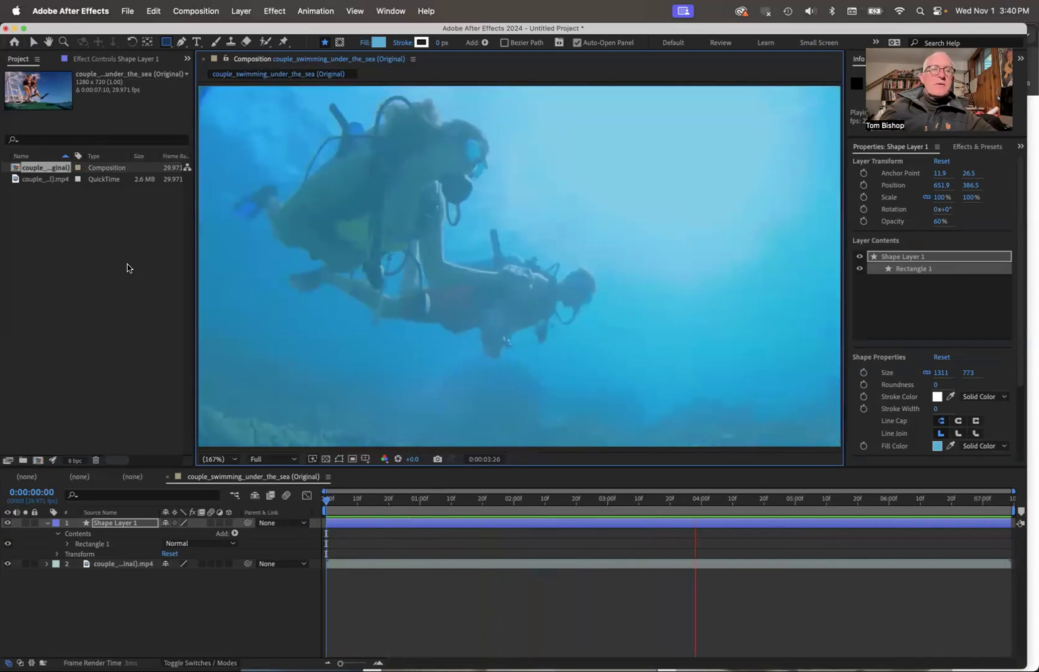
{"action": "key", "text": "space"}
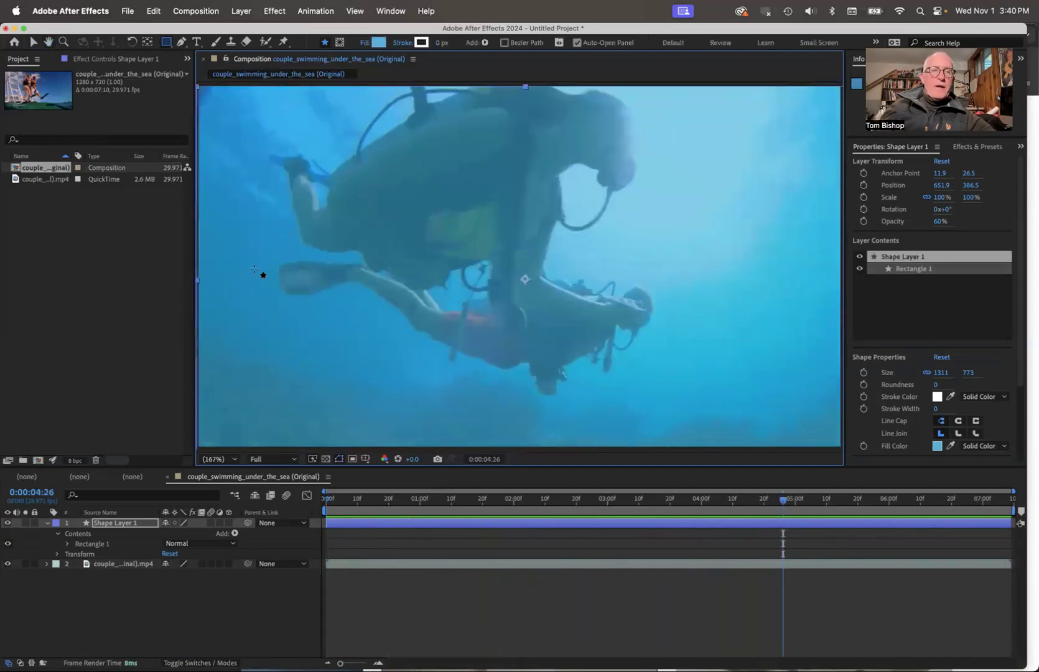
{"action": "left_click", "coordinate": [163, 241]}
Add the text "sharks" in the upper part of the frame with the playhead at 0:00:01:00
{"action": "left_click", "coordinate": [197, 41]}
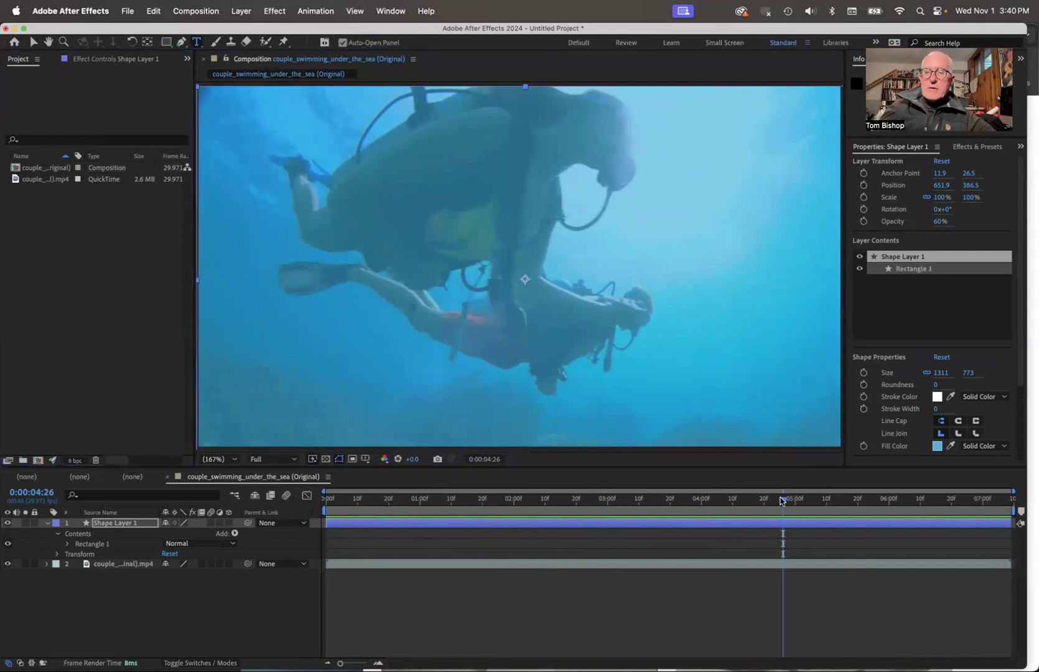
{"action": "left_click_drag", "start_coordinate": [783, 502], "coordinate": [420, 512]}
{"action": "left_click", "coordinate": [331, 231]}
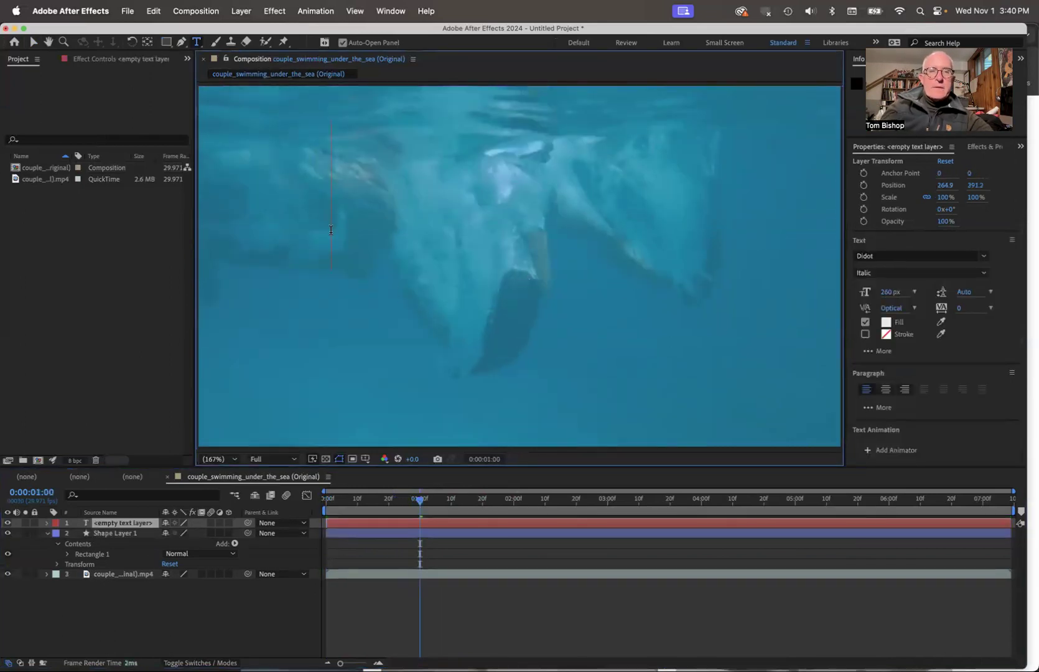
{"action": "type", "text": "Sharks"}
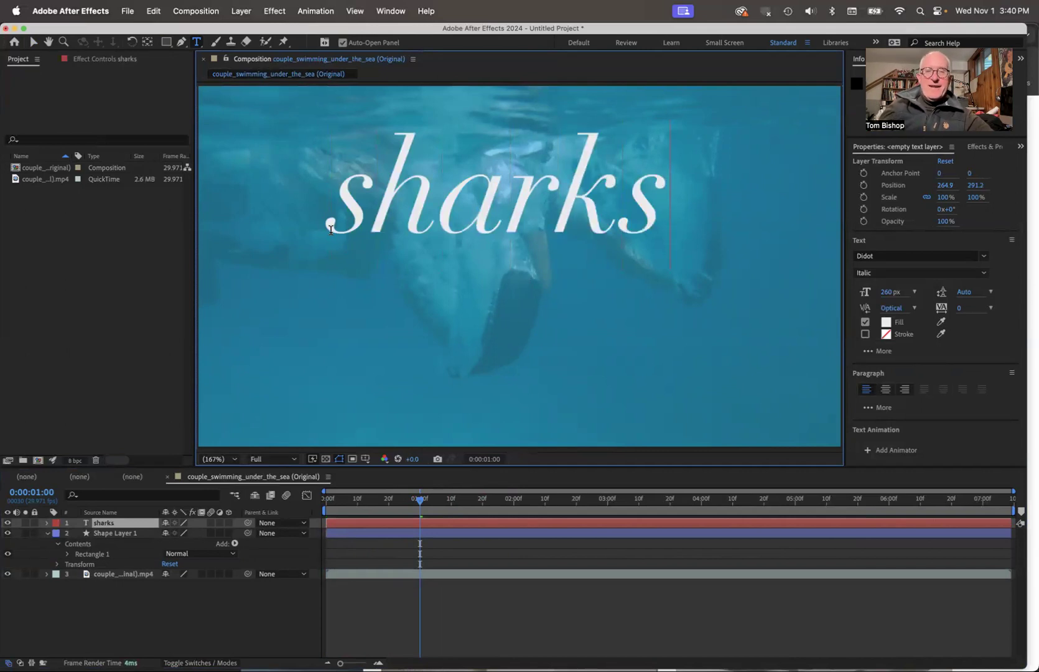
Try to lower the opacity of the selected "sharks" text
{"action": "left_click_drag", "start_coordinate": [331, 232], "coordinate": [638, 246]}
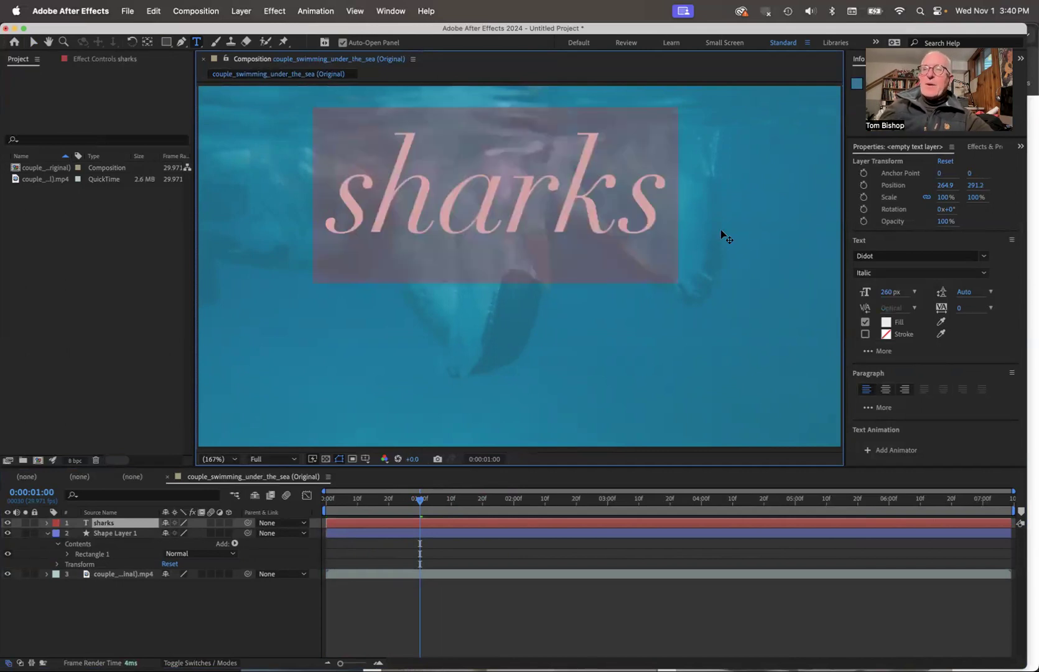
{"action": "left_click", "coordinate": [946, 222]}
{"action": "left_click_drag", "start_coordinate": [932, 223], "coordinate": [925, 226]}
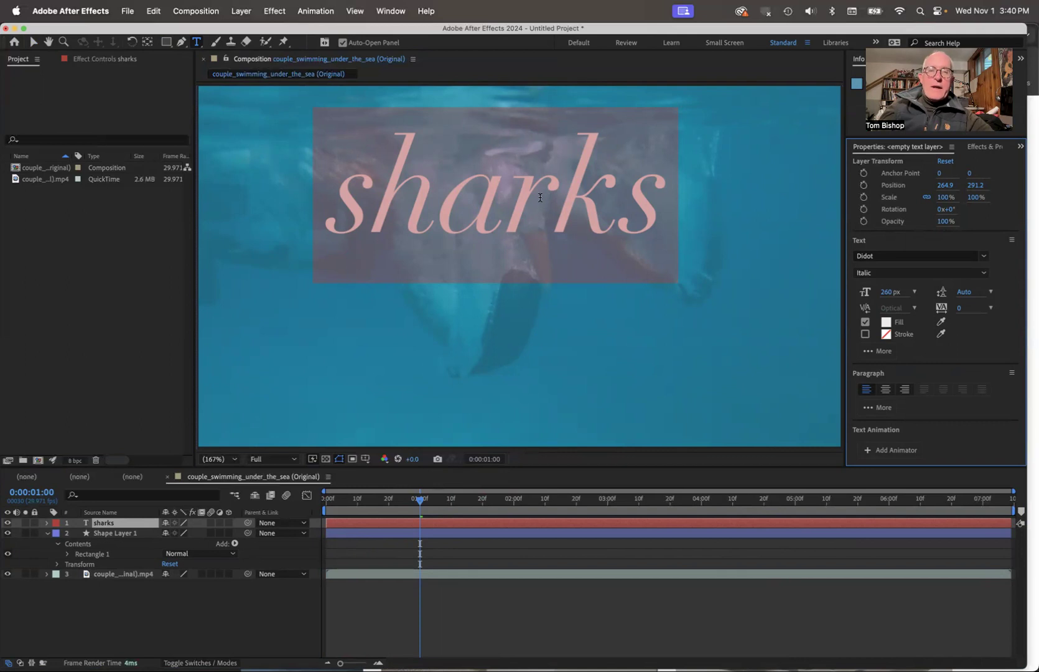
{"action": "left_click", "coordinate": [162, 602]}
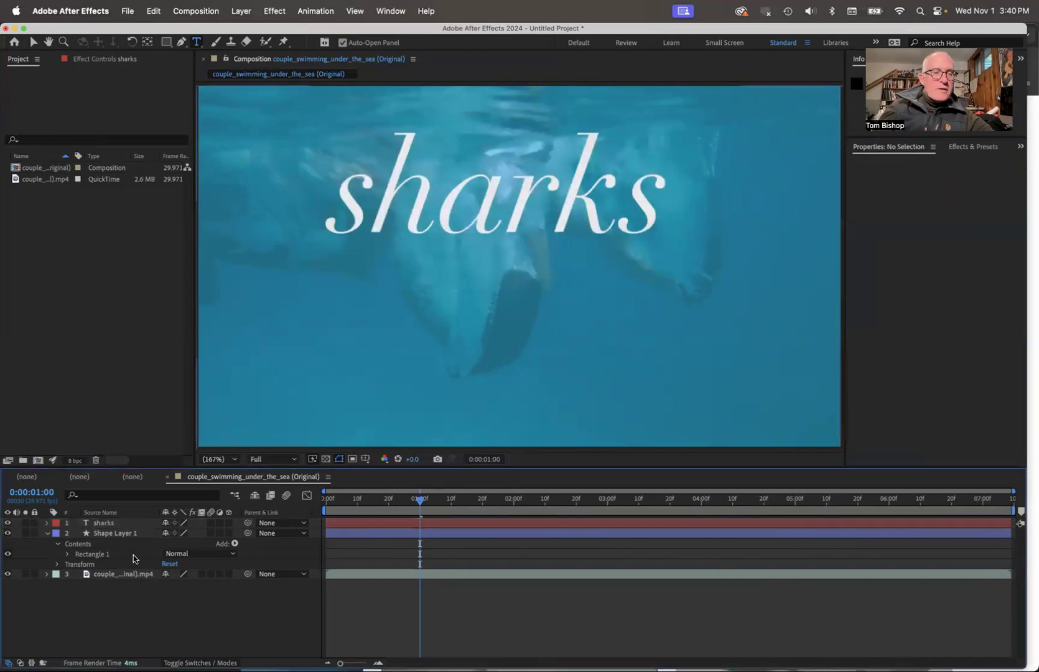
Enable opacity keyframing on the sharks text layer at 0:00:01:00 and set that keyframe to 0%
{"action": "left_click", "coordinate": [46, 524]}
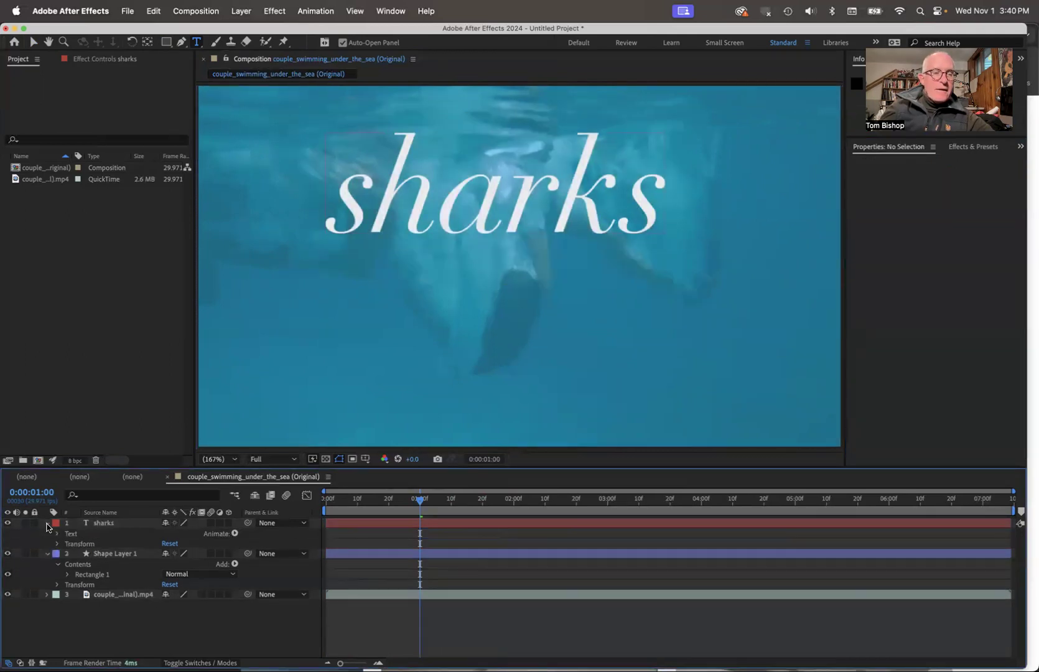
{"action": "left_click", "coordinate": [56, 545]}
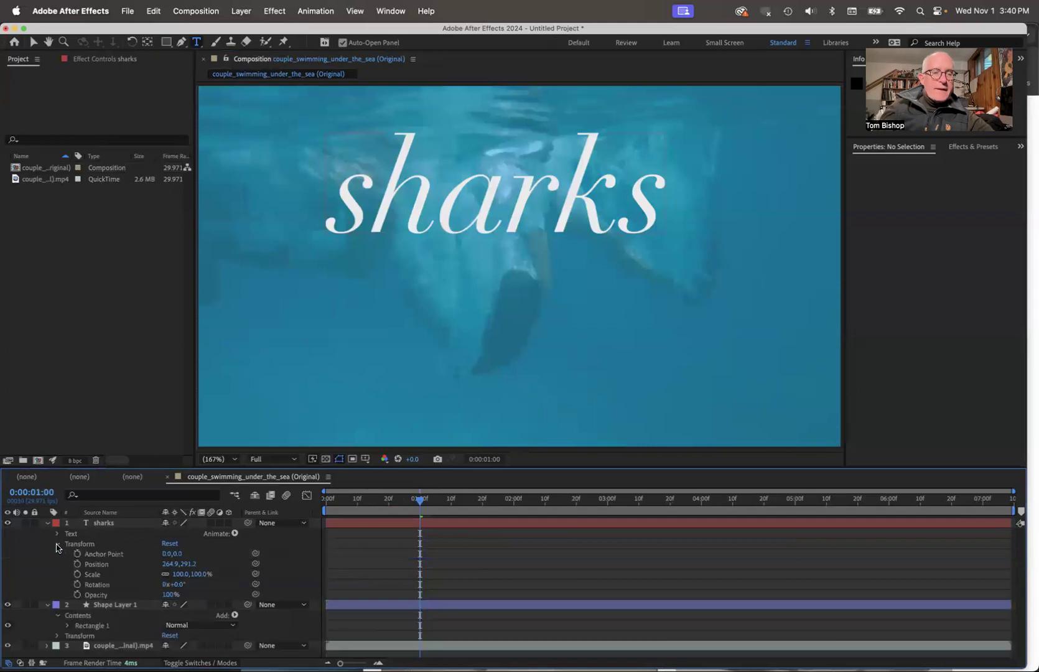
{"action": "left_click", "coordinate": [78, 595]}
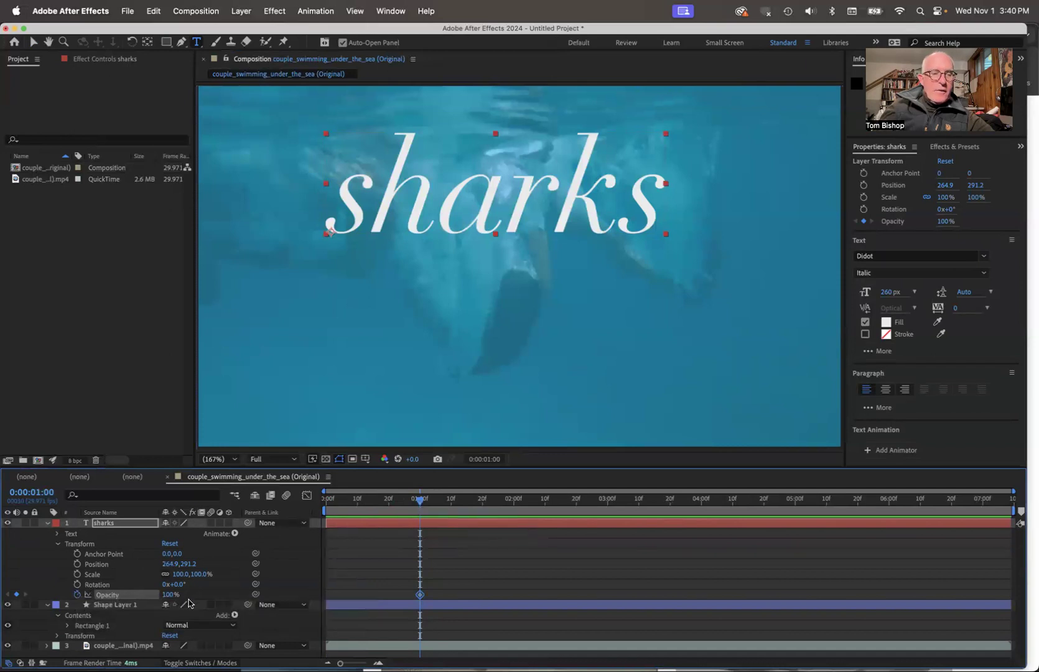
{"action": "left_click_drag", "start_coordinate": [169, 595], "coordinate": [77, 602]}
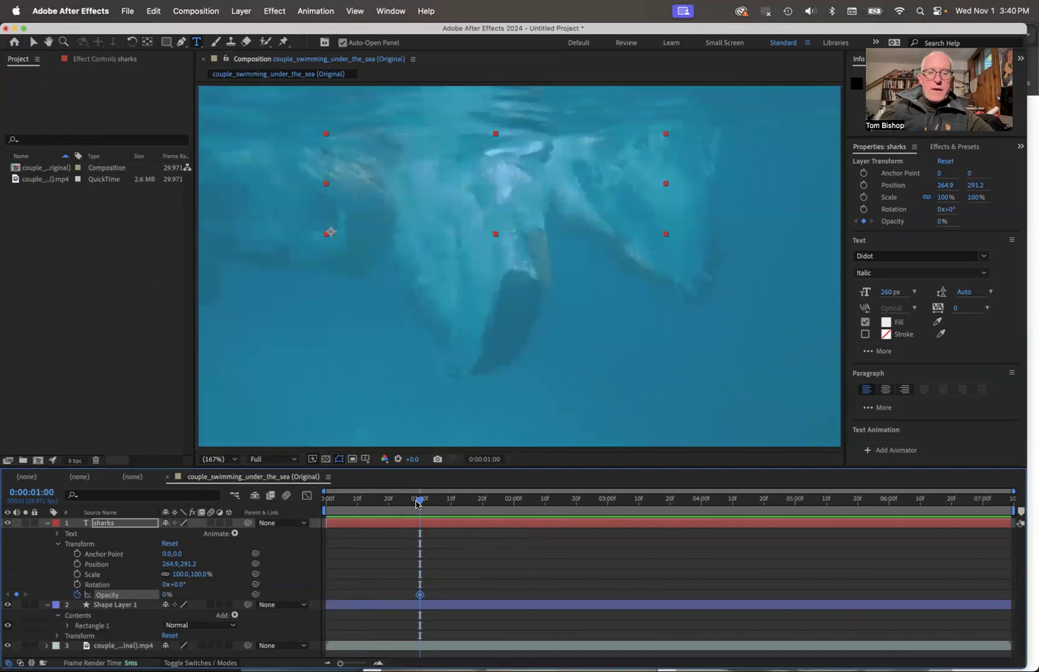
Add opacity keyframes to the sharks text layer: 57% at 0:00:02:23 and 0% at 0:00:04:18
{"action": "left_click_drag", "start_coordinate": [417, 503], "coordinate": [582, 515]}
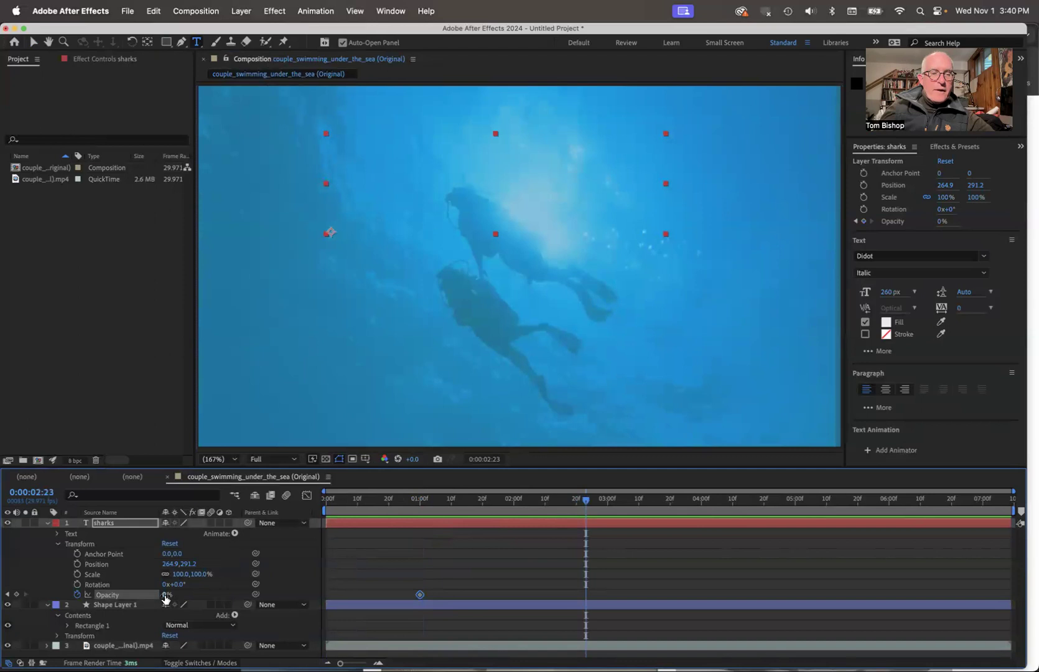
{"action": "left_click_drag", "start_coordinate": [165, 594], "coordinate": [237, 594]}
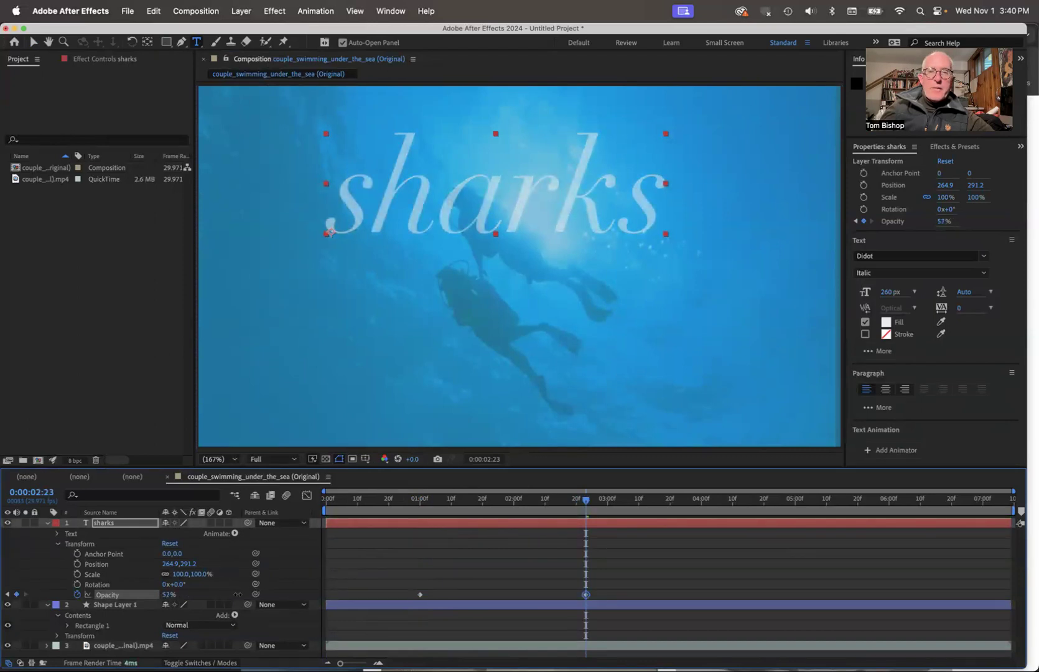
{"action": "left_click_drag", "start_coordinate": [586, 500], "coordinate": [757, 512]}
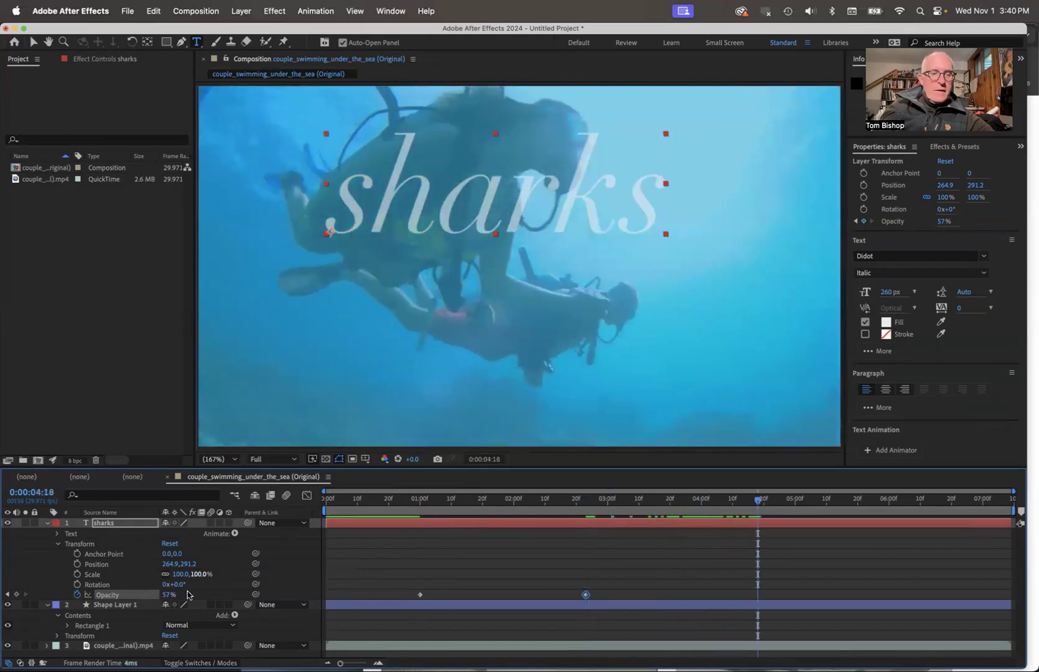
{"action": "left_click_drag", "start_coordinate": [166, 595], "coordinate": [99, 606]}
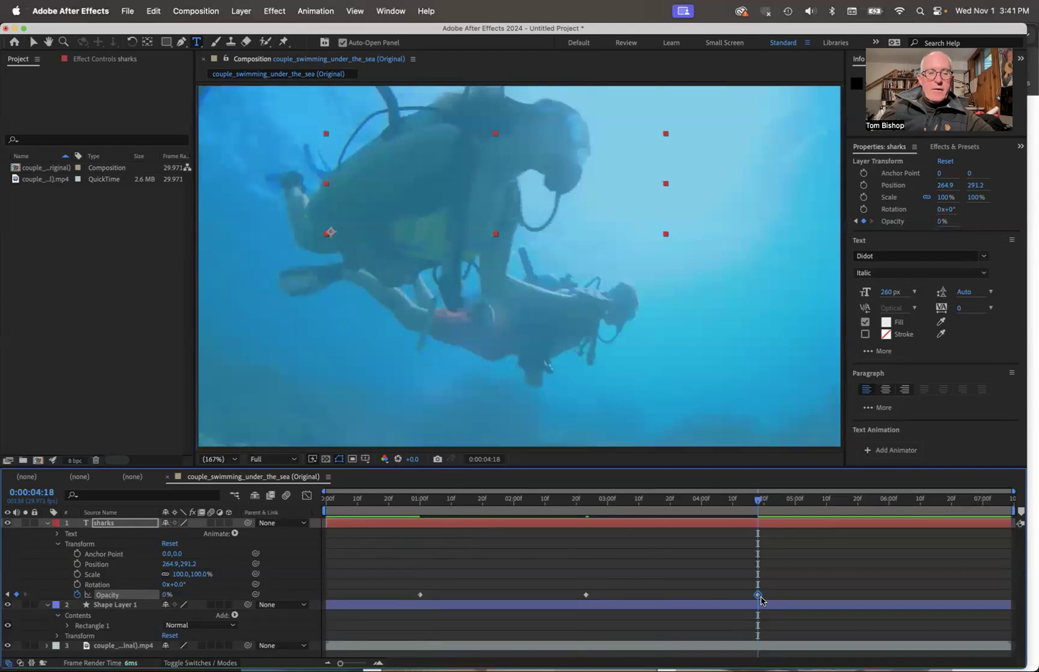
Preview the composition to check the sharks title fading in and out
{"action": "left_click", "coordinate": [160, 330]}
{"action": "key", "text": "space"}
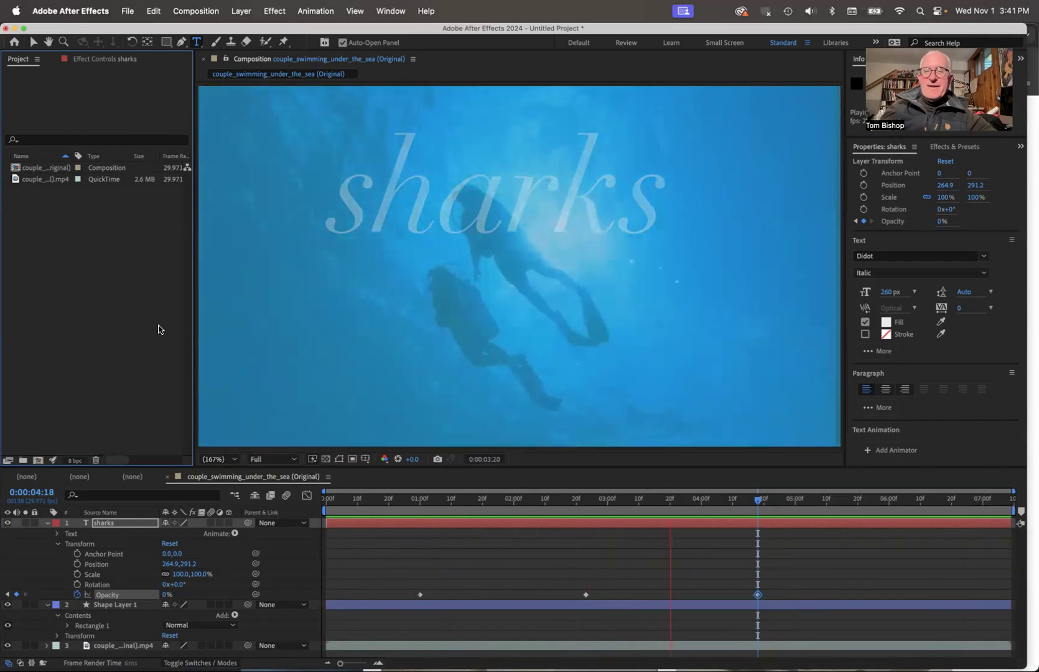
{"action": "key", "text": "space"}
{"action": "key", "text": "space"}
{"action": "key", "text": "space"}
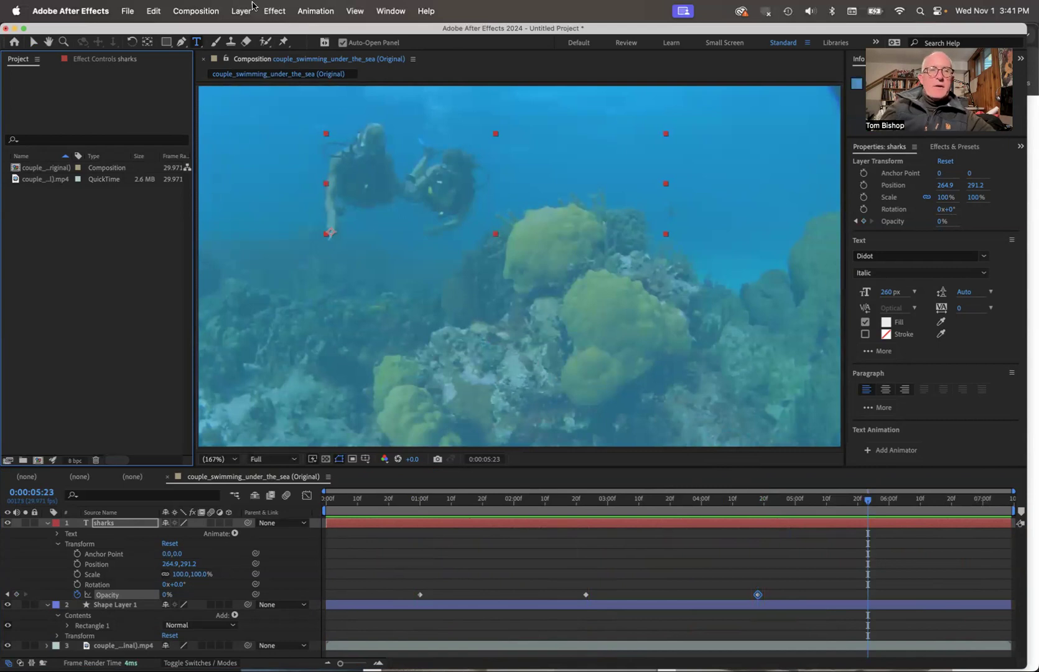
{"action": "left_click", "coordinate": [202, 9]}
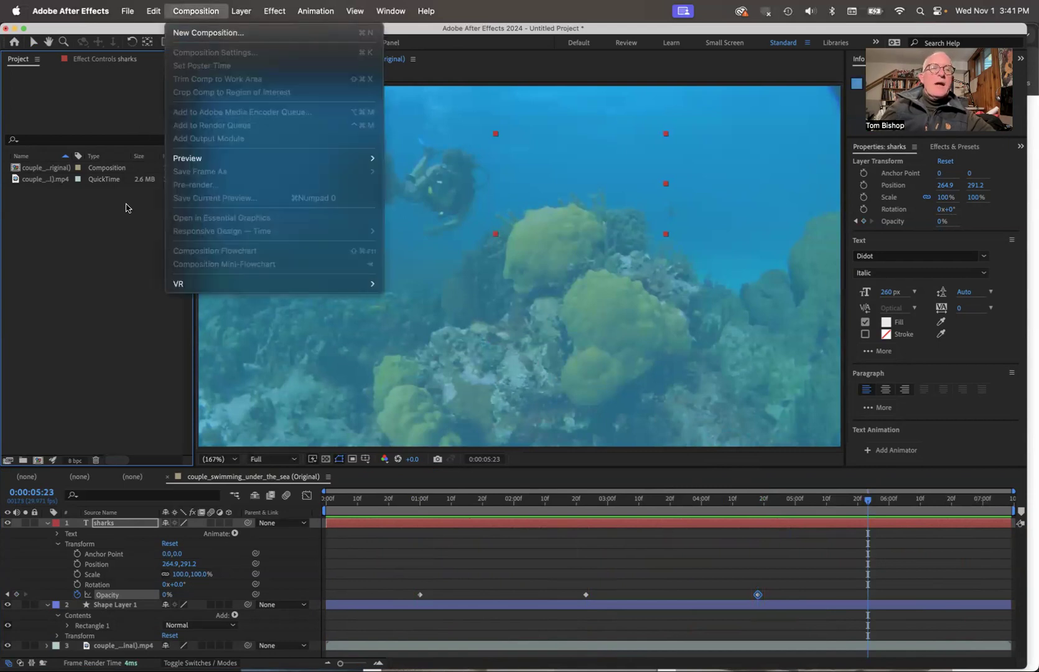
Set the duration of the couple_swimming_under_the_sea (Original) composition to 0:00:15:00
{"action": "left_click", "coordinate": [98, 372]}
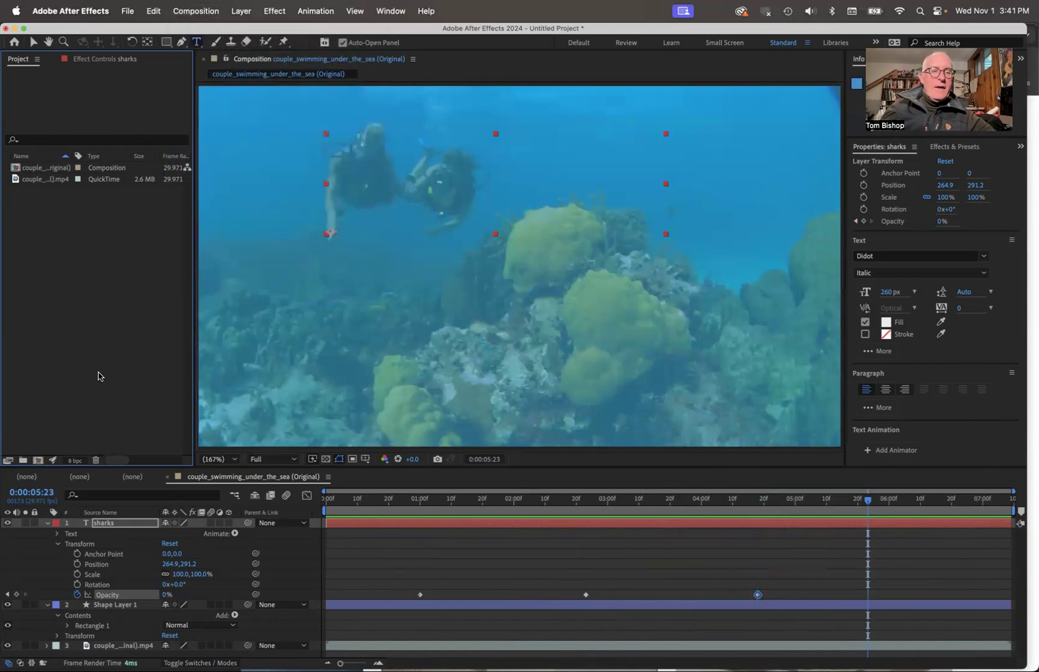
{"action": "left_click", "coordinate": [112, 168]}
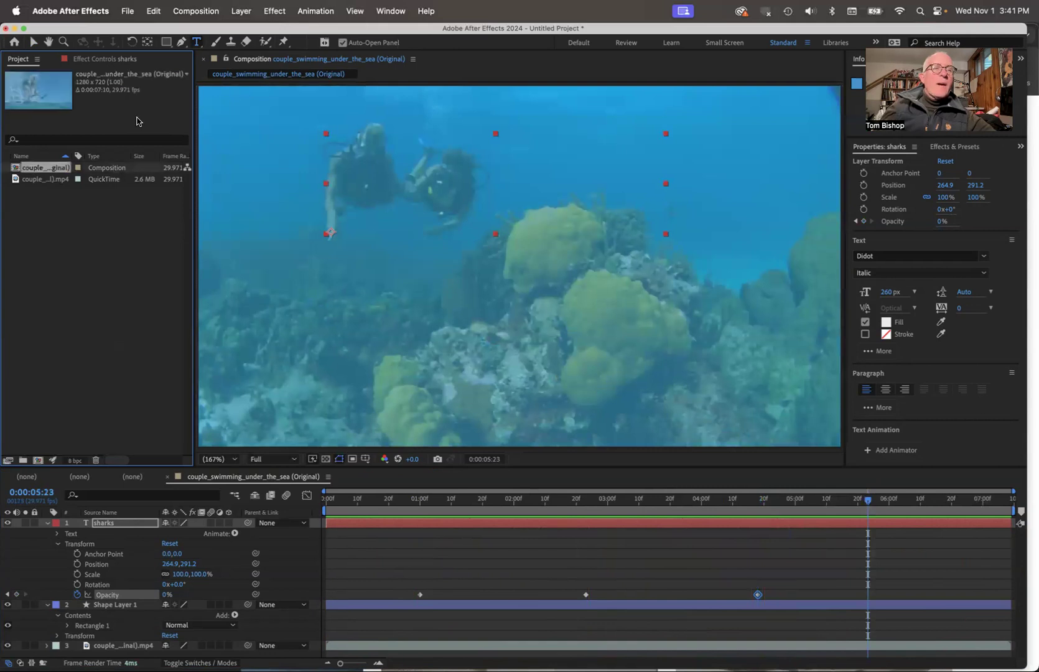
{"action": "left_click", "coordinate": [205, 12]}
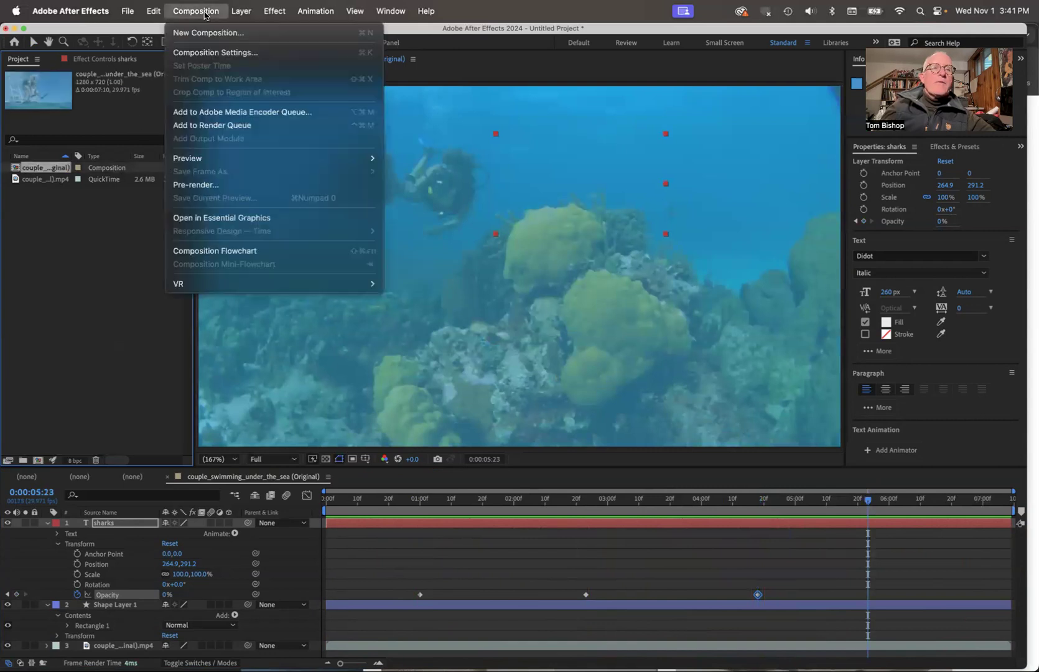
{"action": "left_click", "coordinate": [213, 54]}
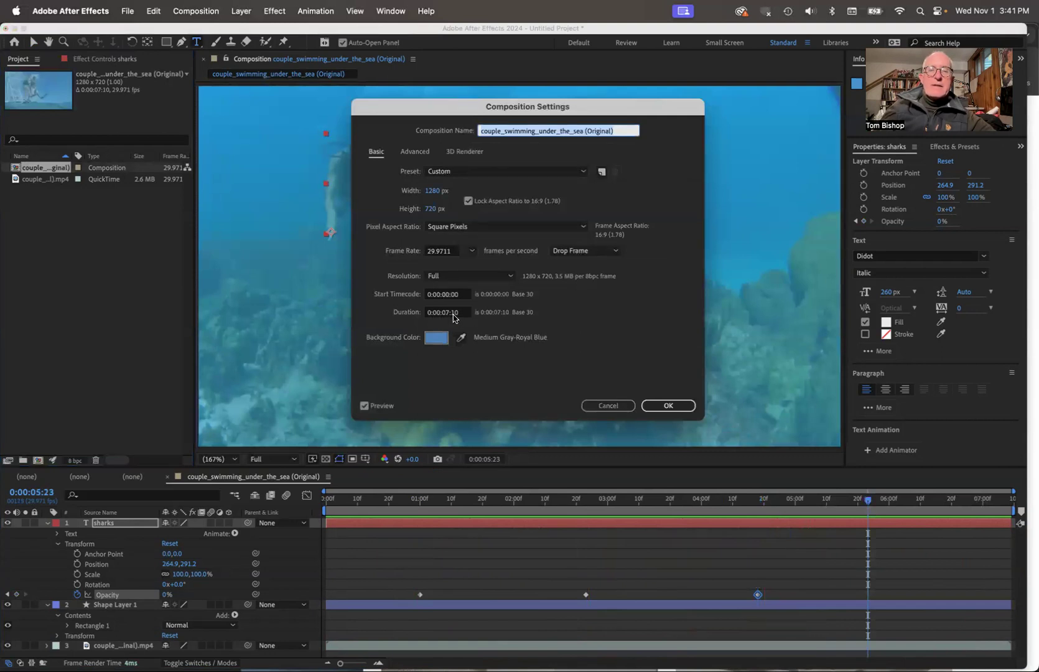
{"action": "left_click", "coordinate": [453, 318]}
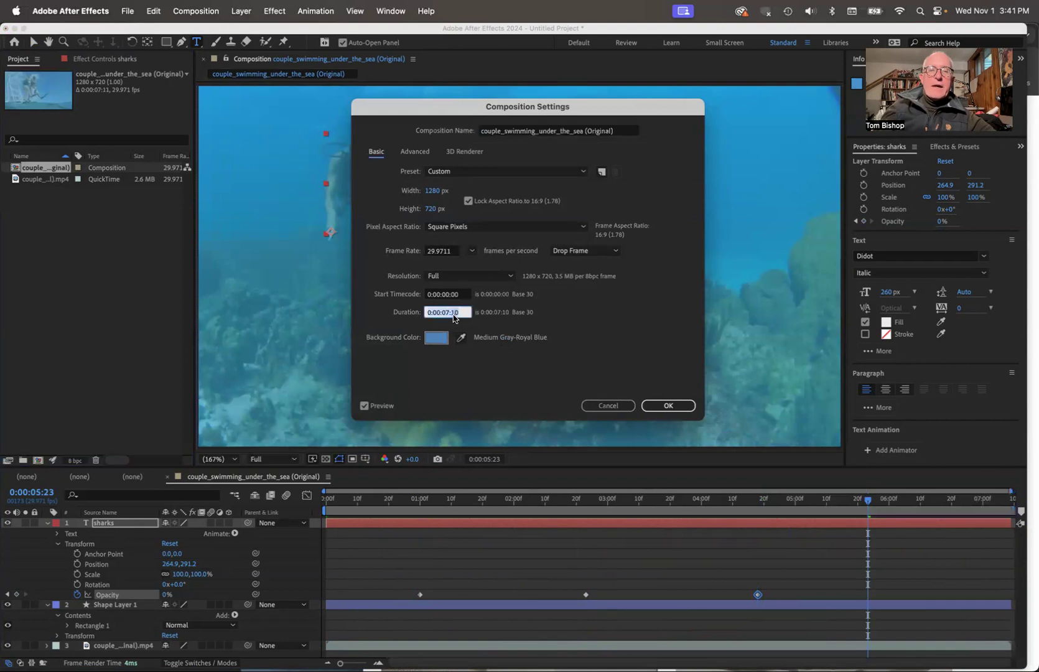
{"action": "type", "text": "150"}
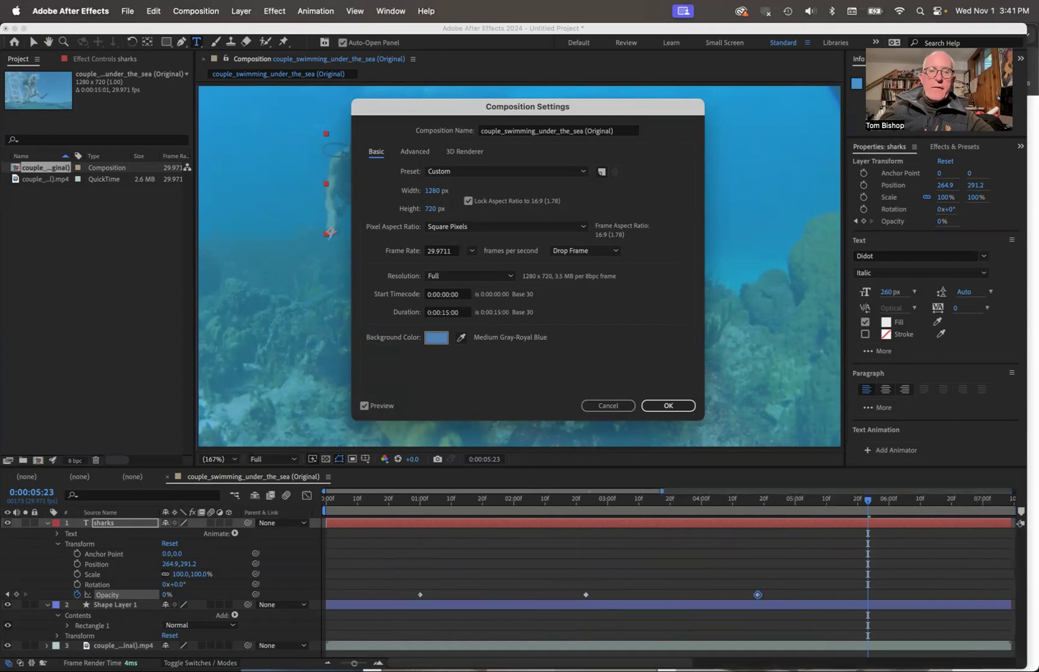
{"action": "key", "text": "Return"}
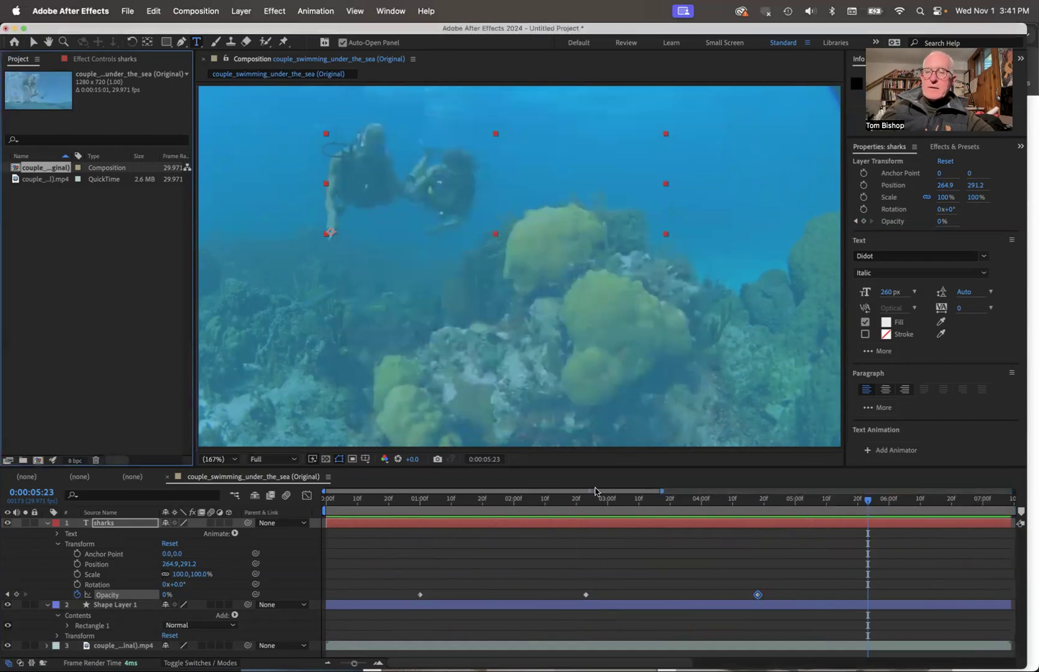
Preview playback of the extended composition across its full timeline, stopping at about 0:00:02:03
{"action": "key", "text": "minus"}
{"action": "key", "text": "minus"}
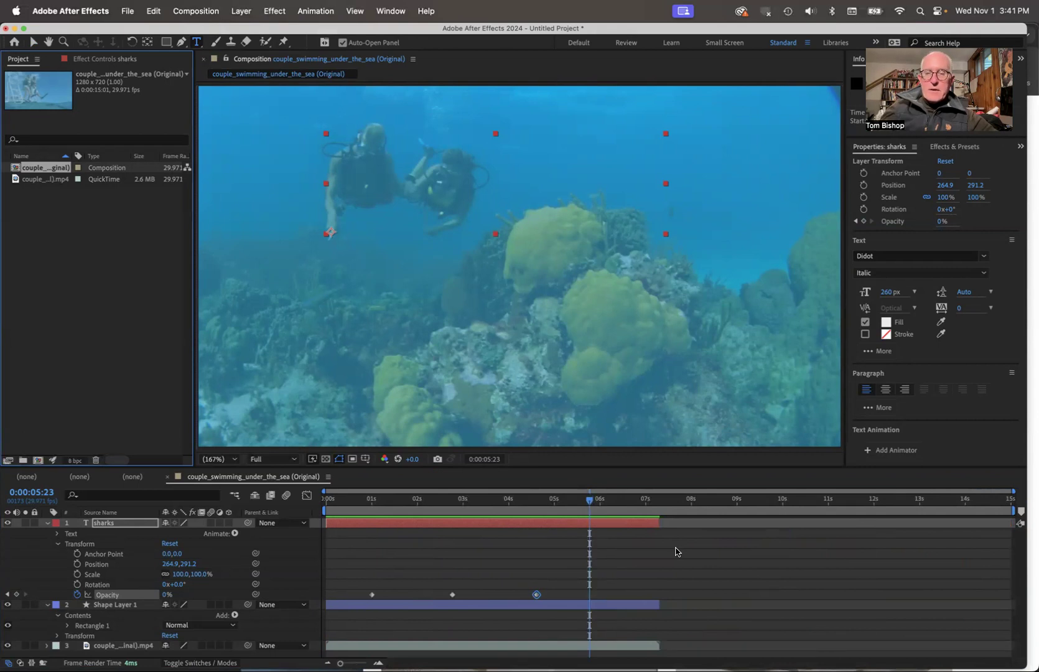
{"action": "key", "text": "space"}
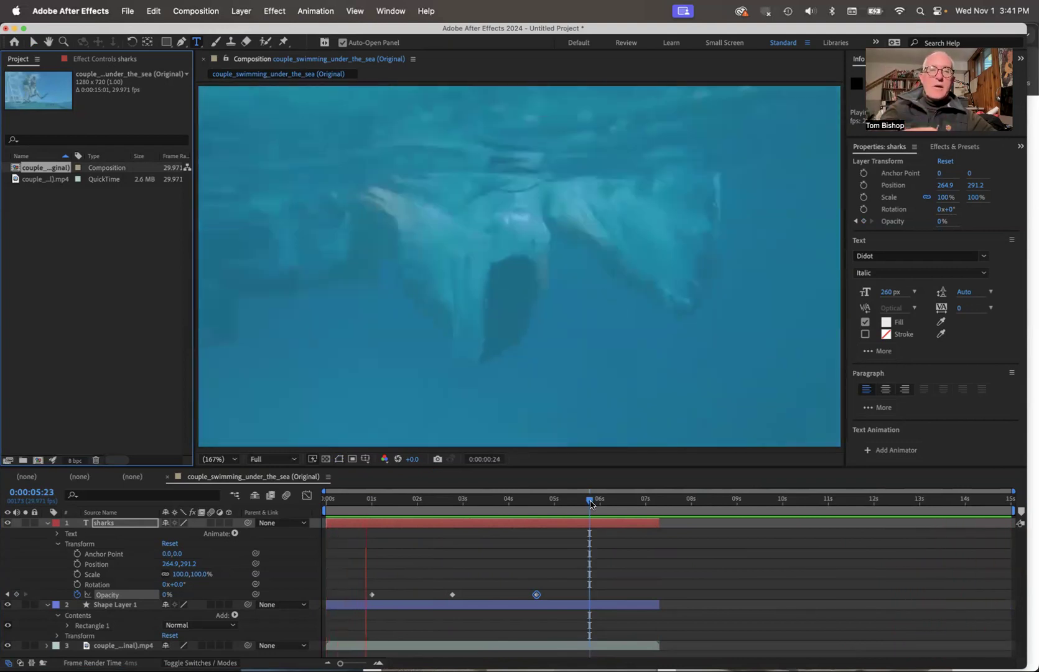
{"action": "key", "text": "space"}
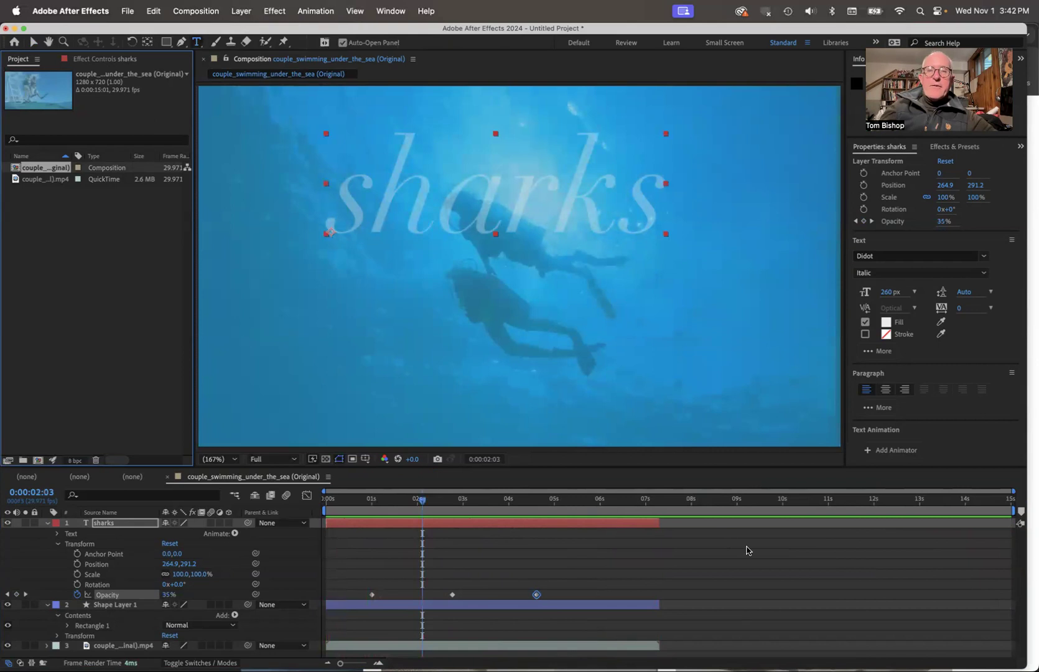